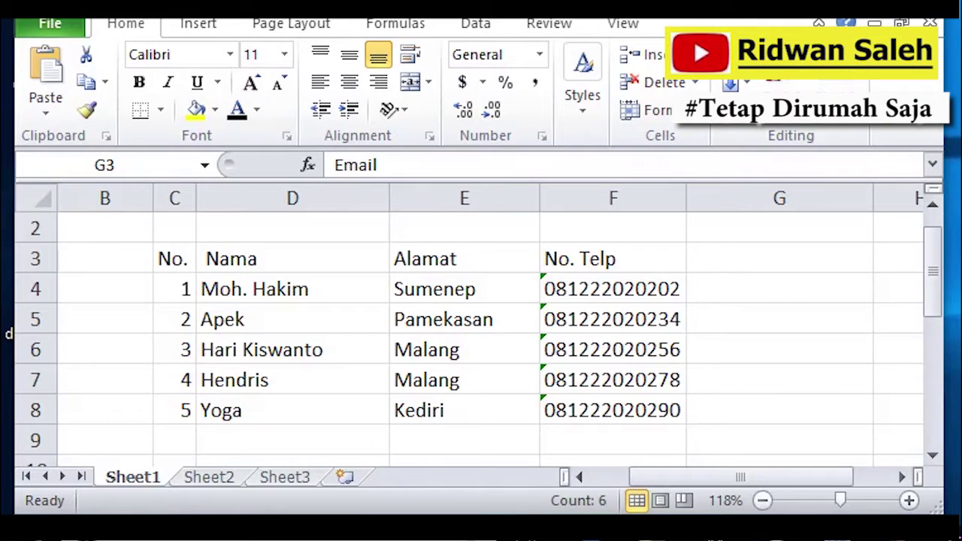
Set the email addresses in G3:G8 to Automatic font colour so they read dark.
left_click(788, 254)
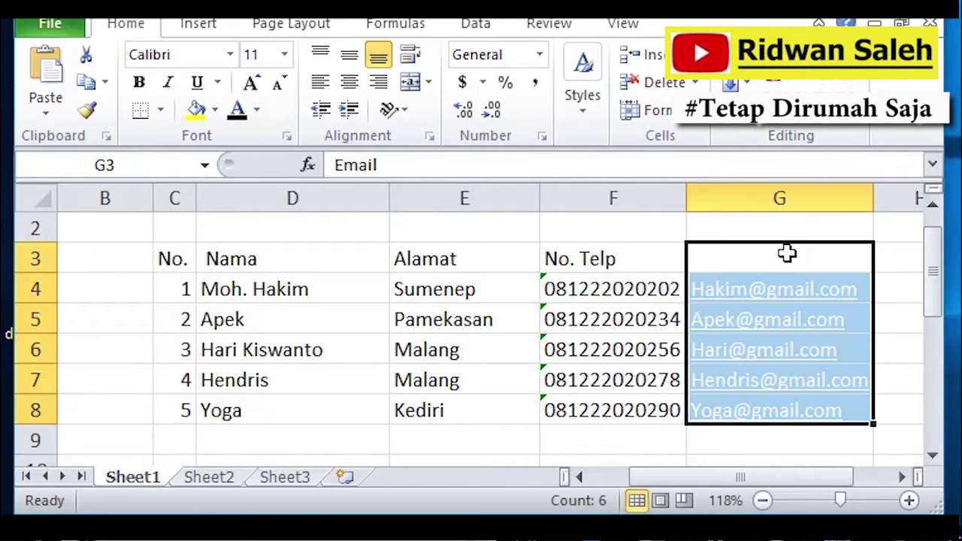
left_click(239, 111)
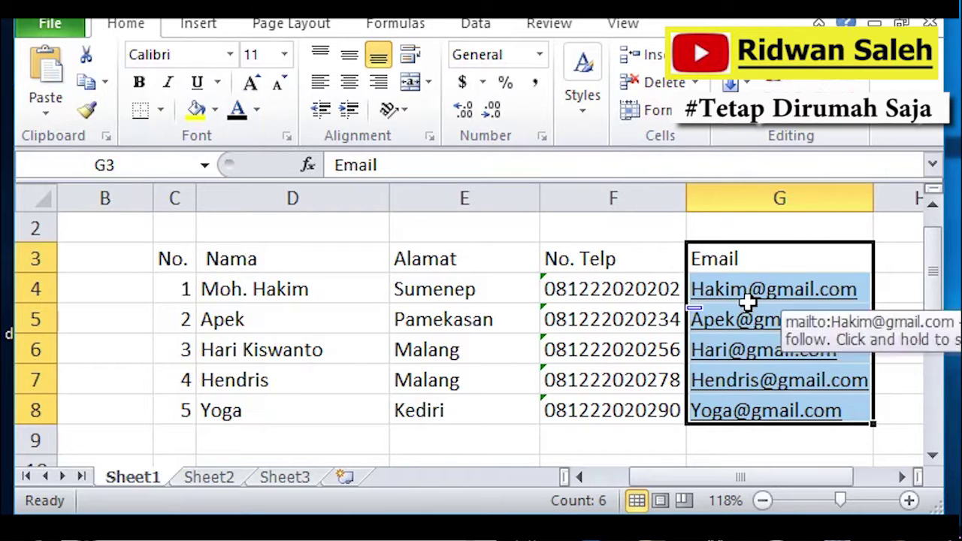
left_click(767, 254)
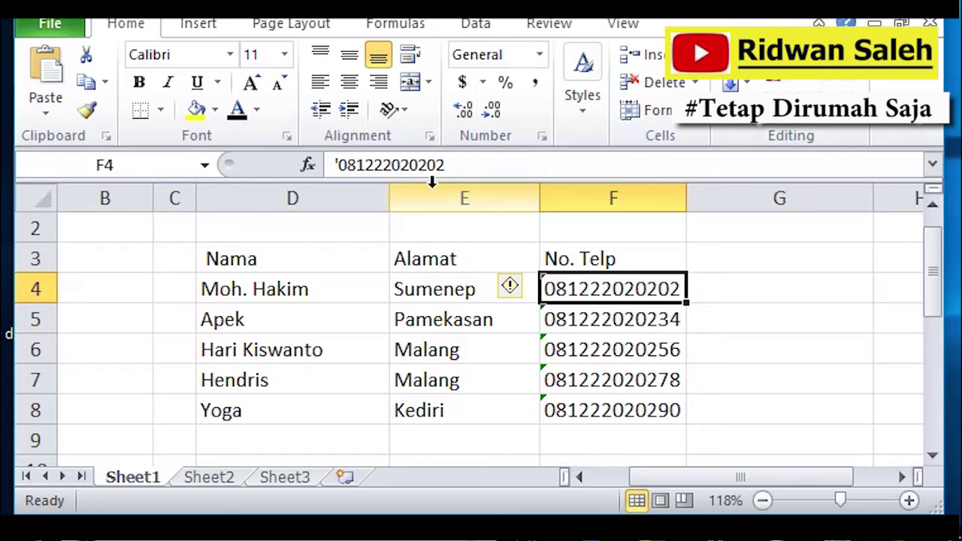
Show the leading apostrophe stored in the first phone number in the formula bar.
left_click(340, 170)
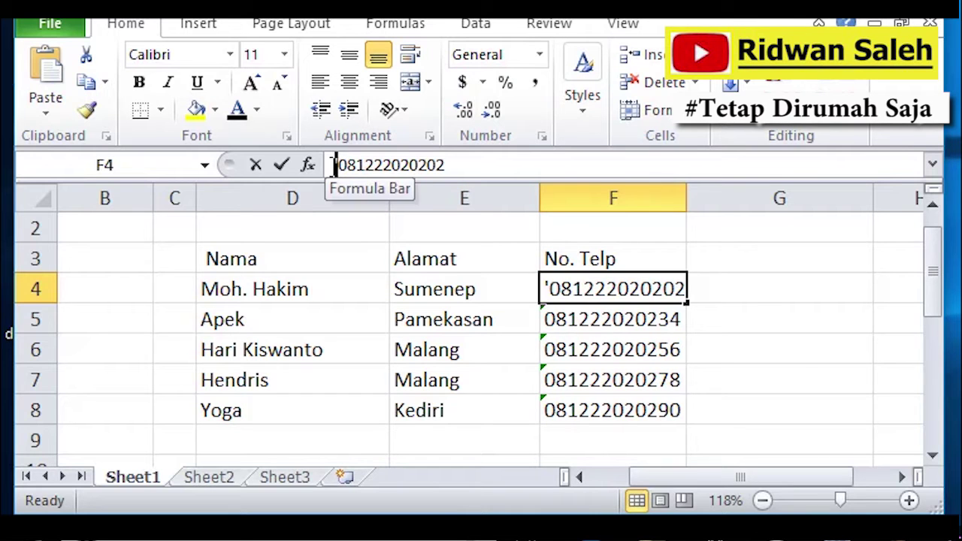
left_click(335, 164)
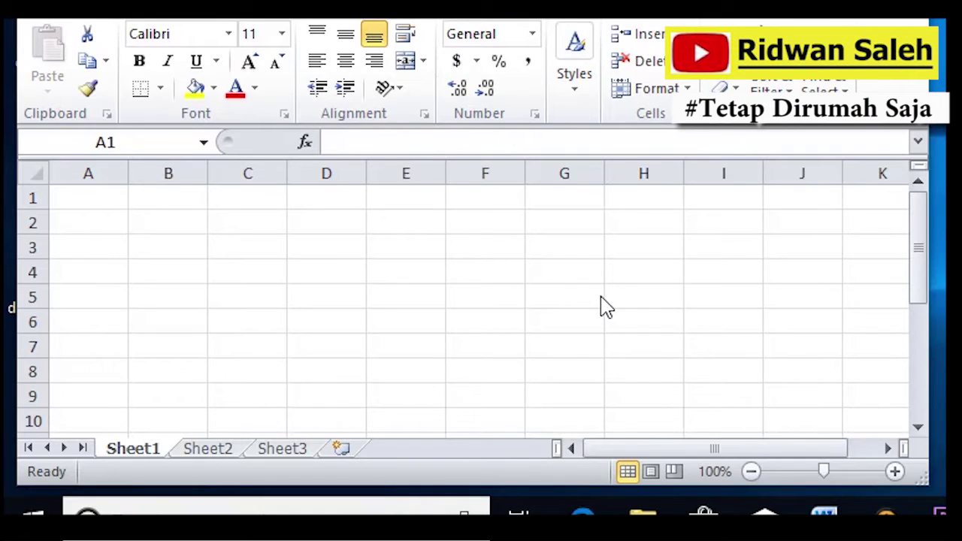
Enter 9 in C3 and 10 in D3.
left_click(263, 236)
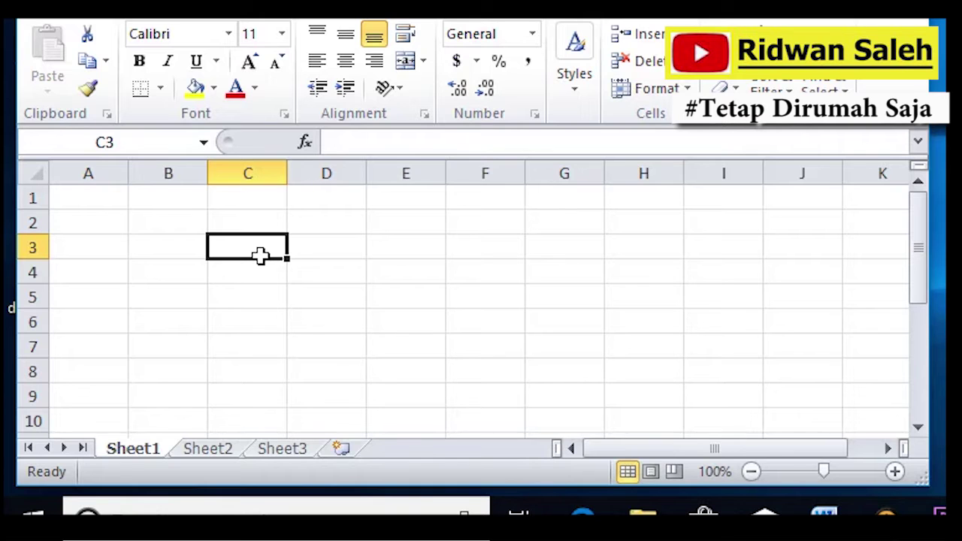
type("9")
left_click(326, 247)
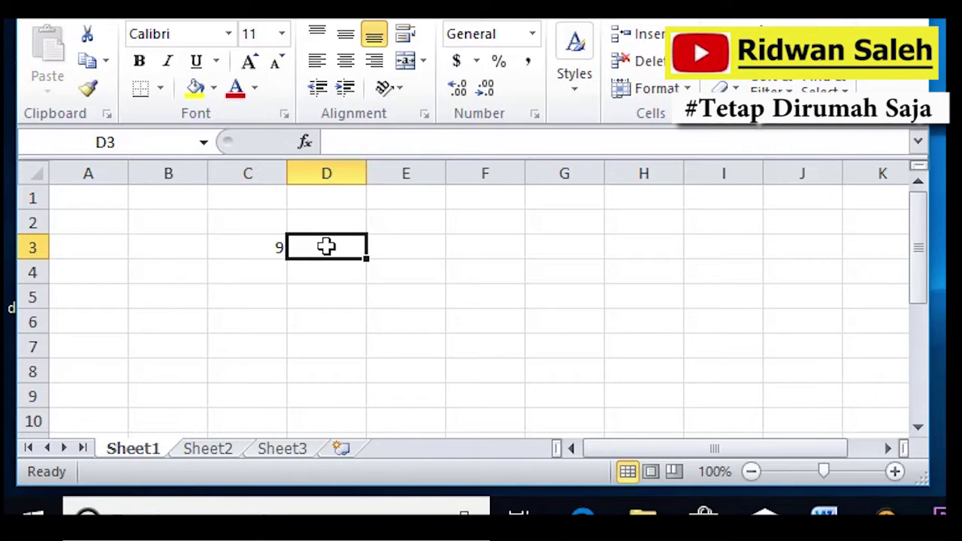
type("10")
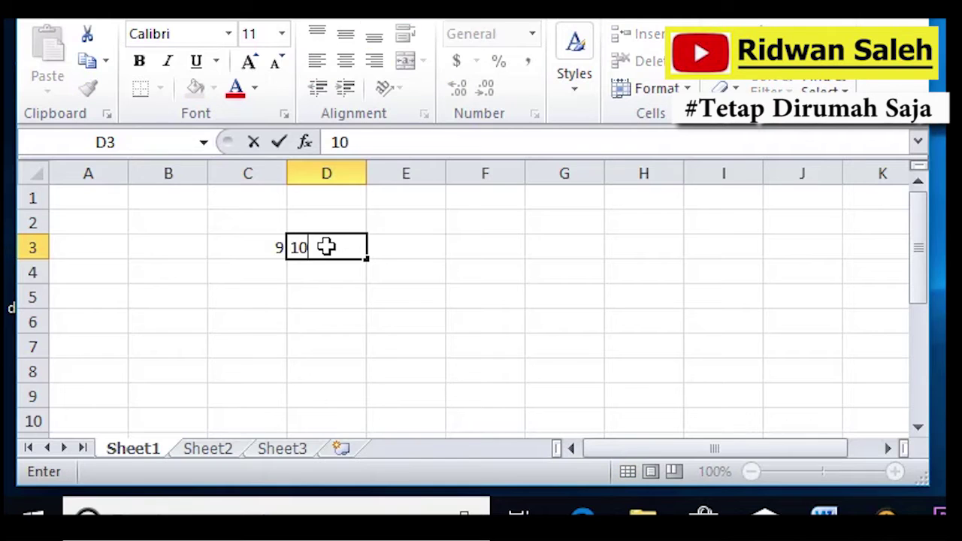
left_click(412, 253)
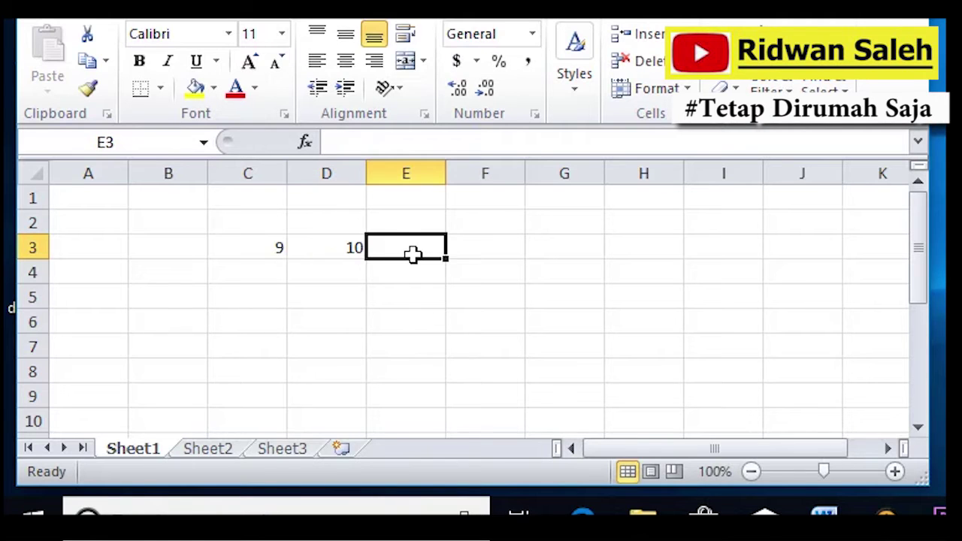
Total them in E3 with =SUM(C3:D3), giving 19.
type("=")
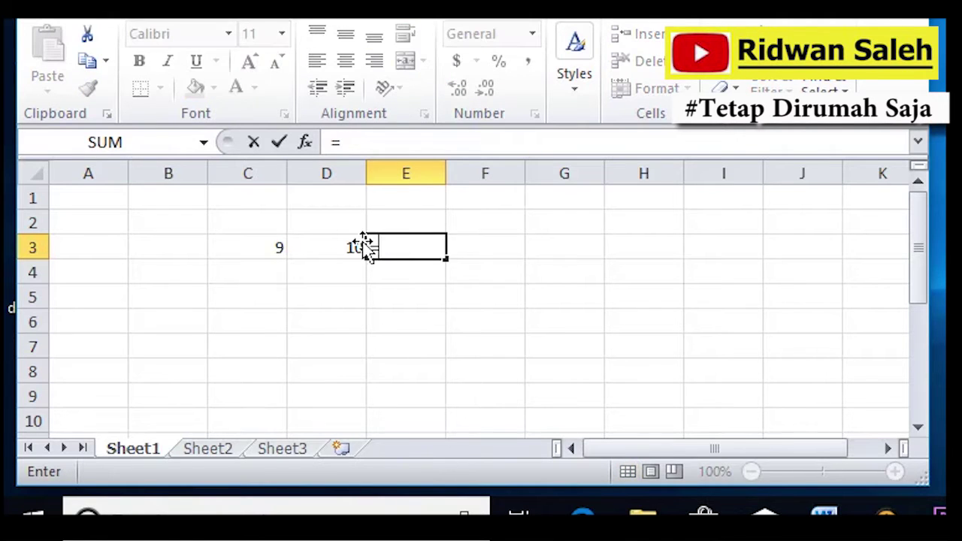
type("sum")
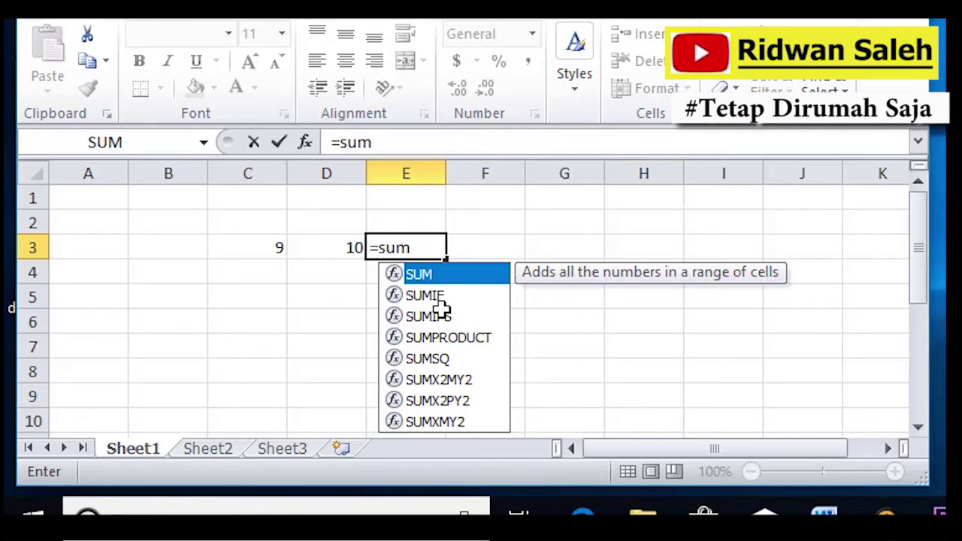
type("(")
left_click(272, 246)
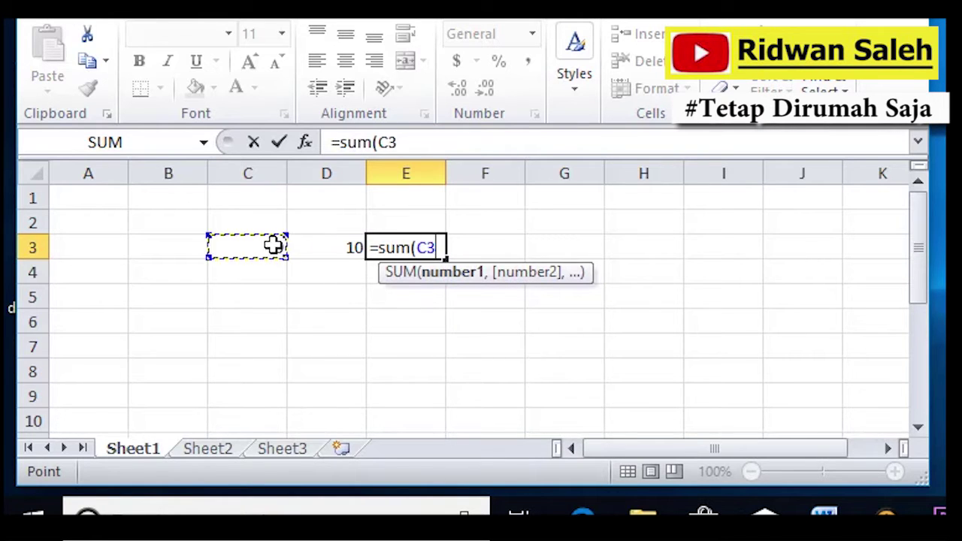
left_click_drag(272, 245, 318, 243)
type(")")
key("Return")
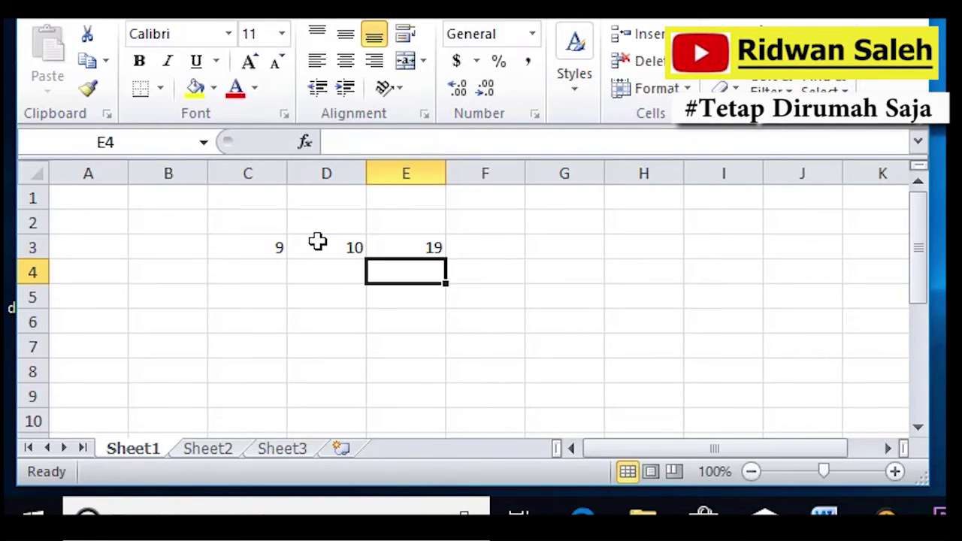
Delete the SUM formula from E3, leaving it empty.
left_click(400, 254)
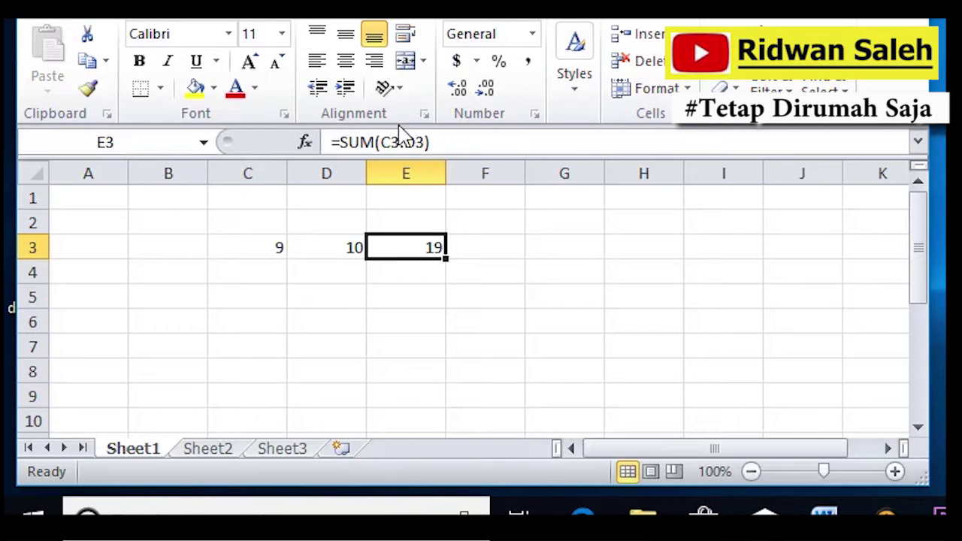
left_click_drag(373, 141, 349, 142)
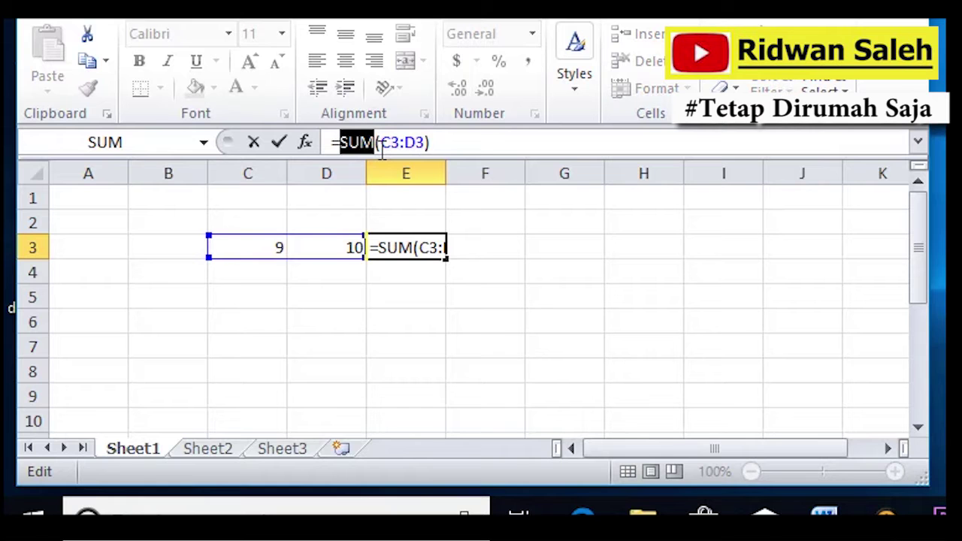
left_click(337, 289)
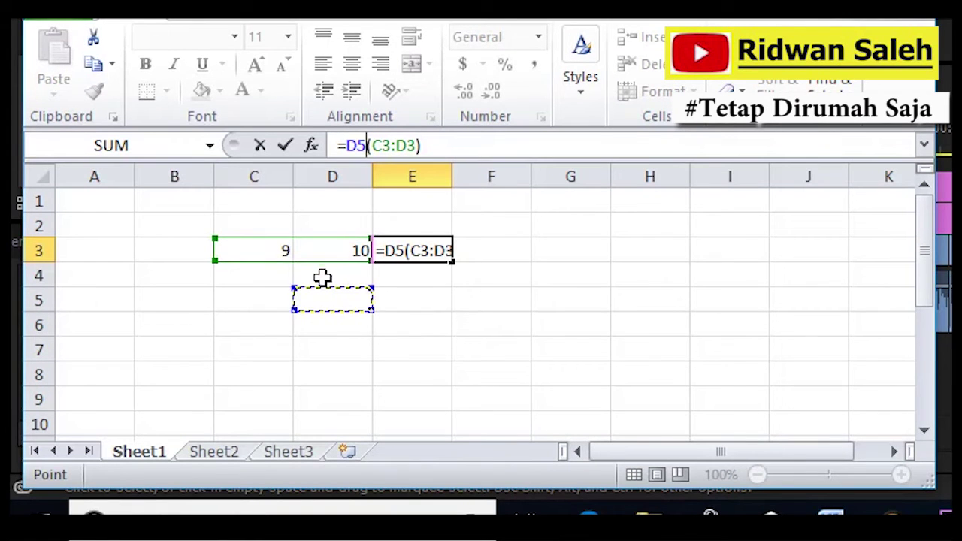
left_click_drag(423, 145, 329, 144)
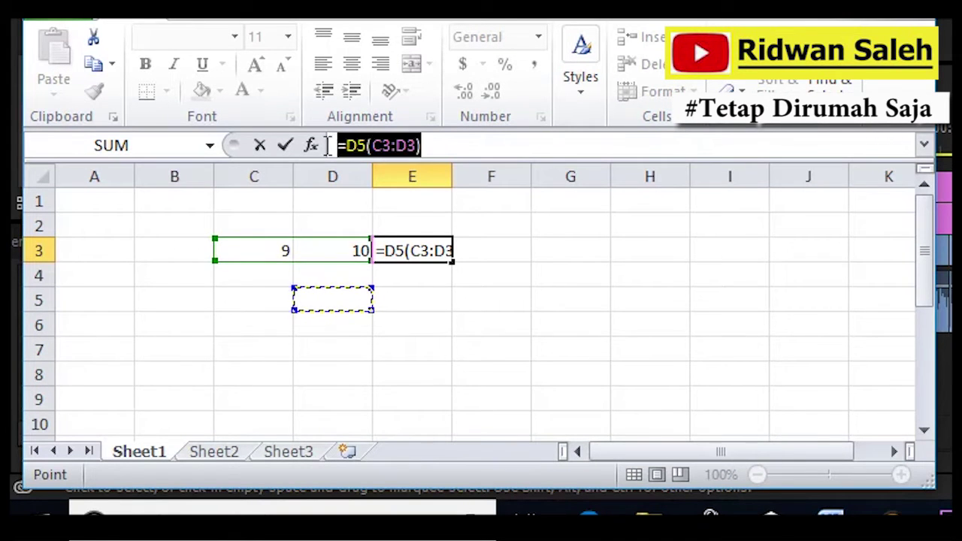
key("BackSpace")
key("Return")
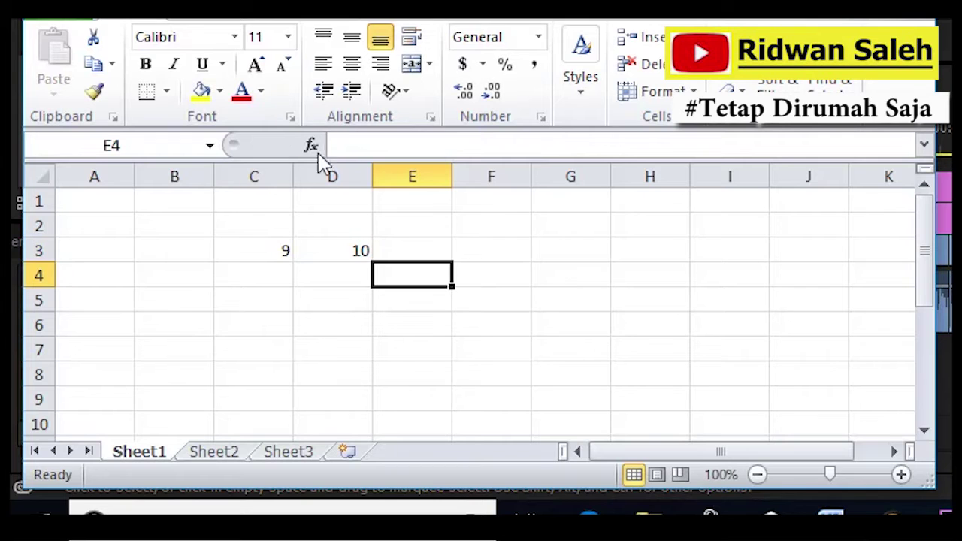
left_click(278, 252)
key("ctrl+z")
key("ctrl+z")
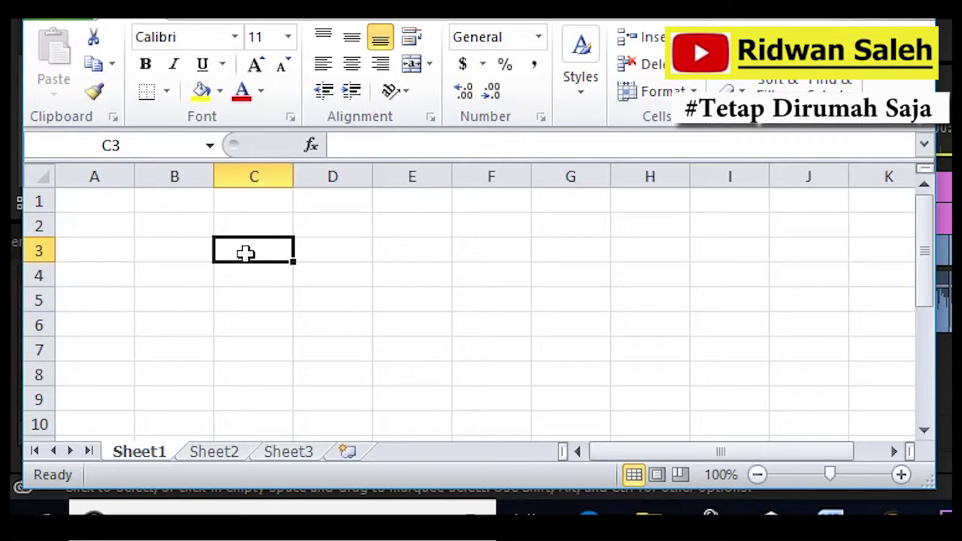
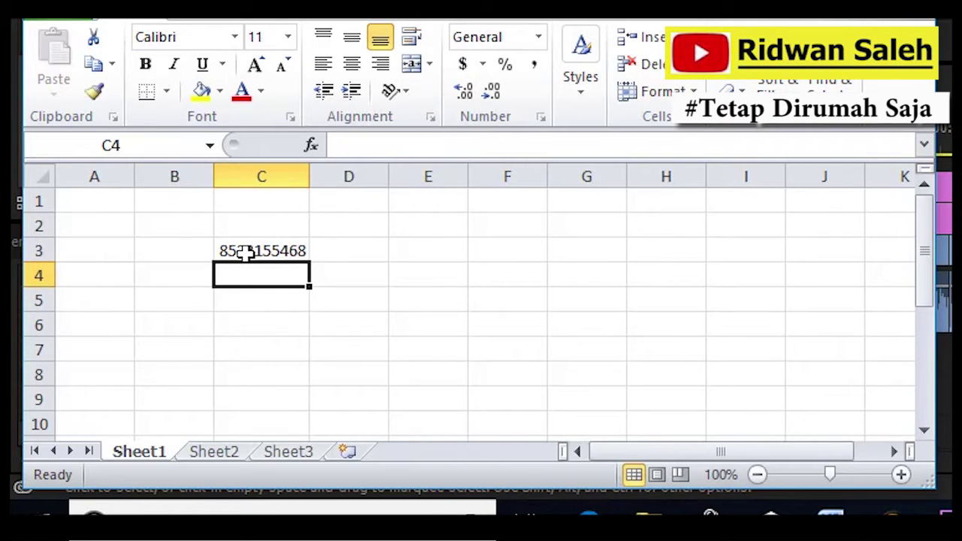
left_click(246, 252)
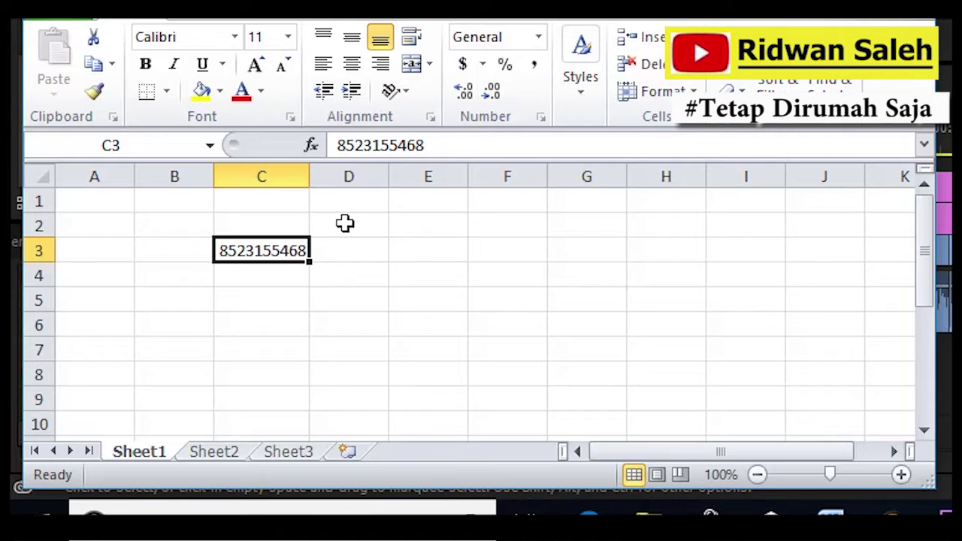
left_click(336, 145)
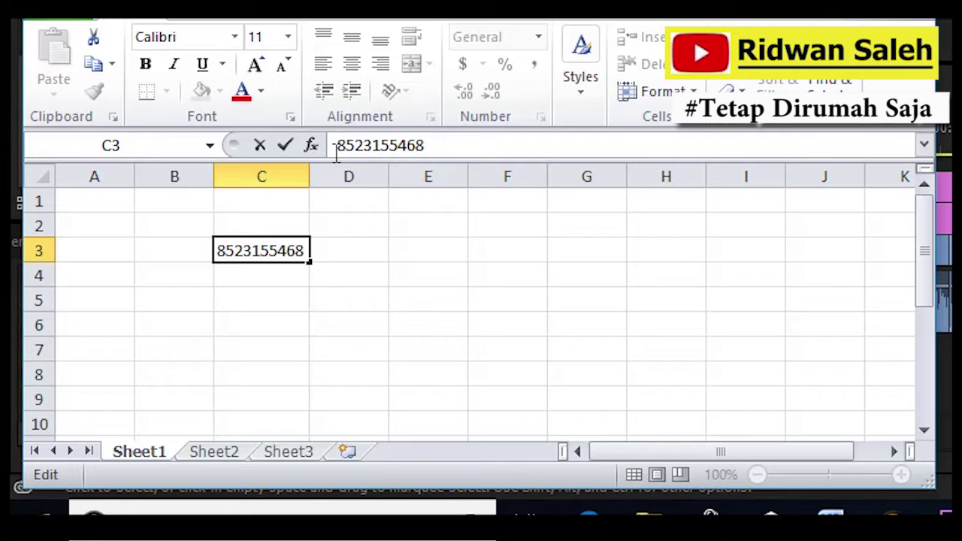
type("'")
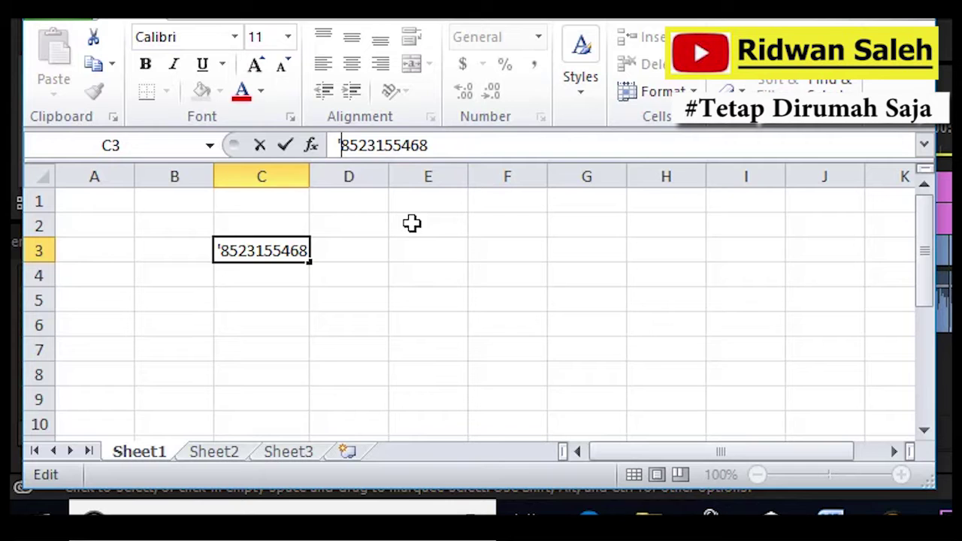
type("0")
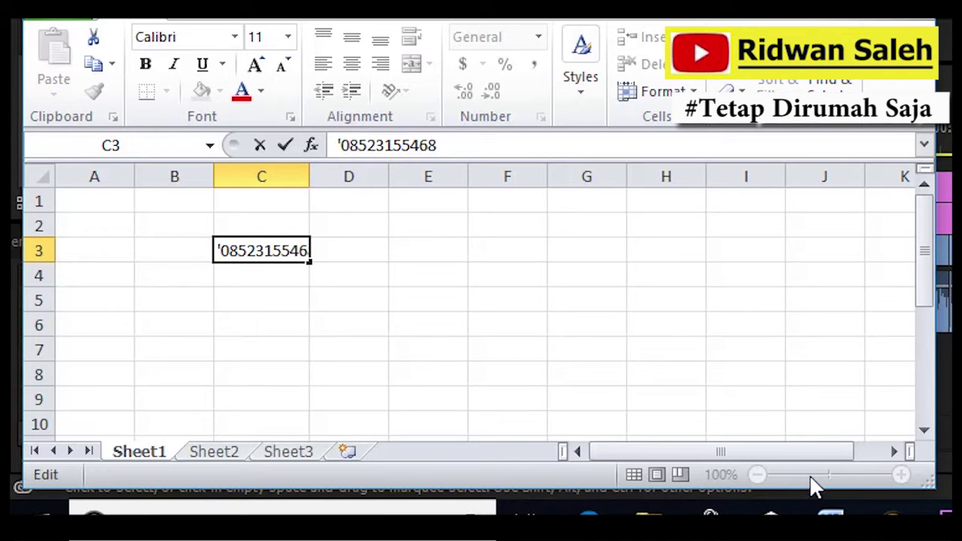
key("Return")
Widen column C to fit the full phone number and enter 20000 in C4.
left_click_drag(829, 477, 839, 477)
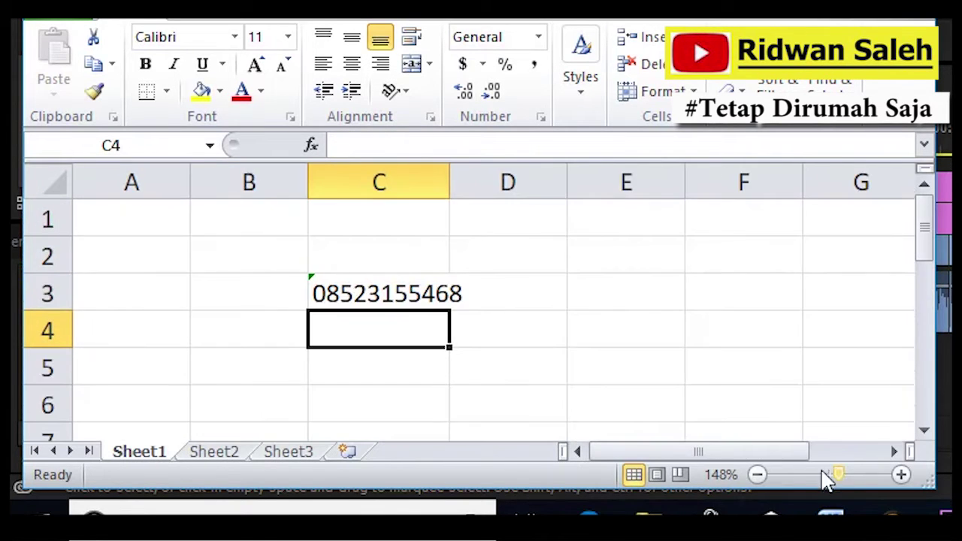
left_click(350, 285)
left_click_drag(442, 183, 484, 184)
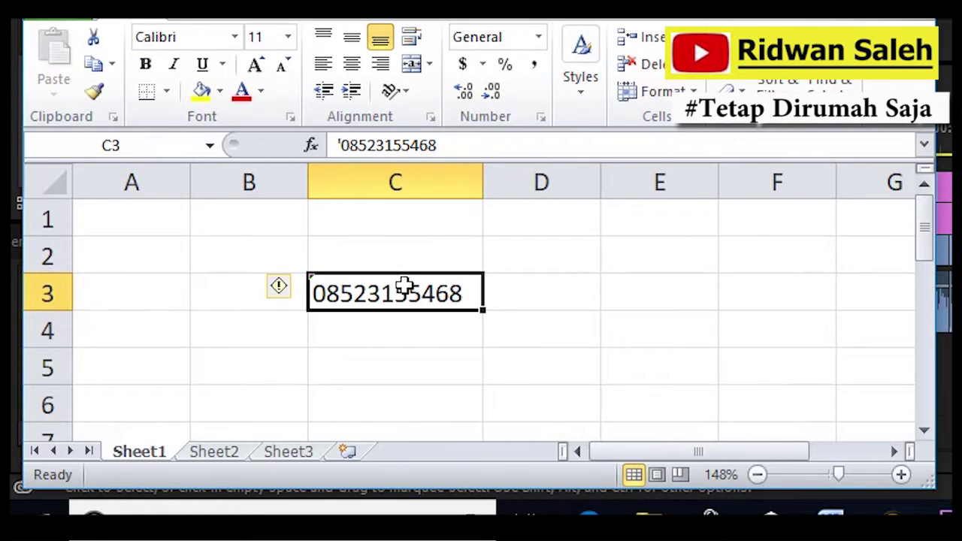
left_click_drag(489, 188, 519, 193)
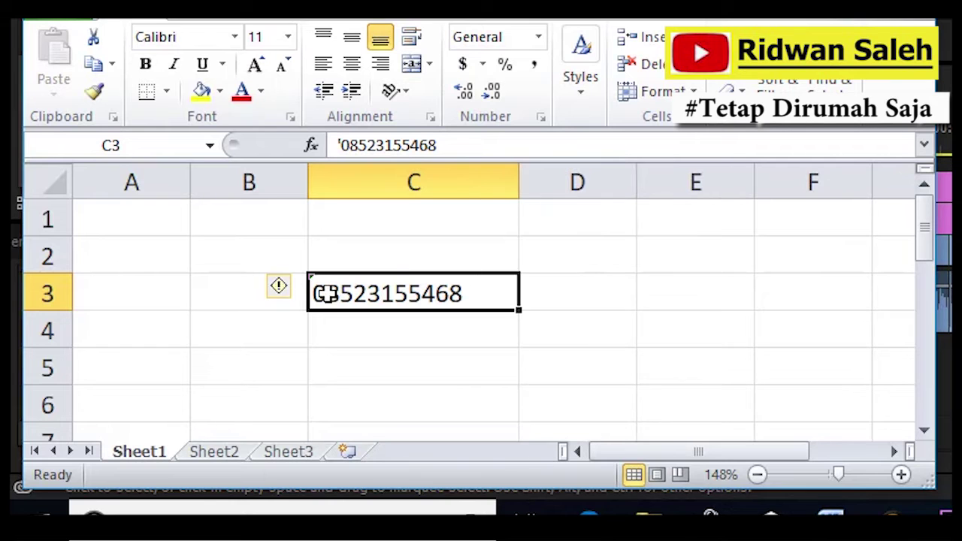
left_click(335, 326)
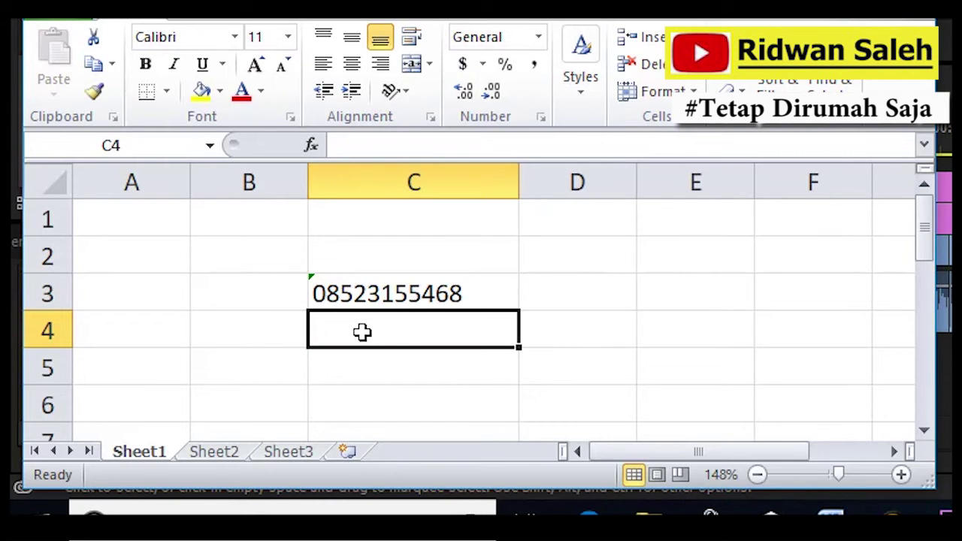
type("20000")
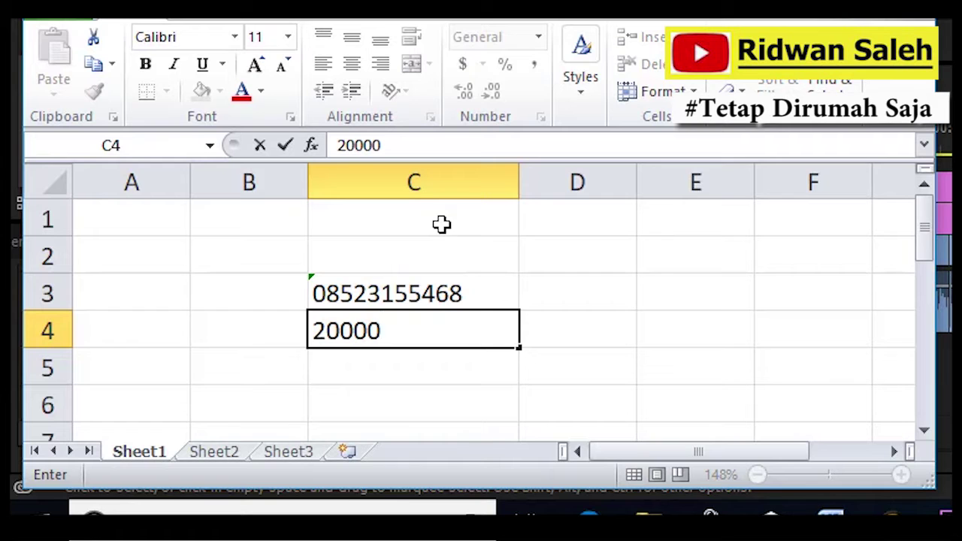
key("Return")
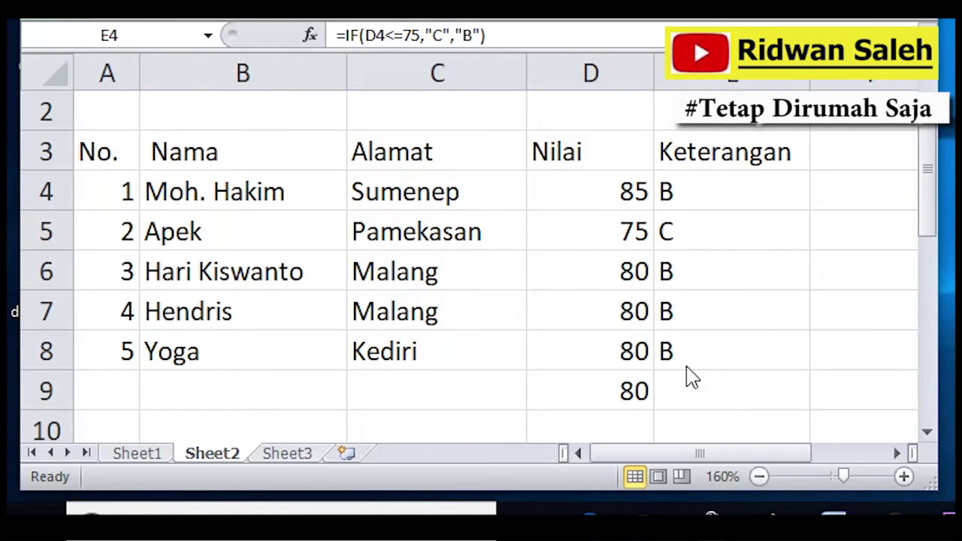
Select D9 on Sheet2 to view its =AVERAGE(D4:D8) formula.
left_click(622, 396)
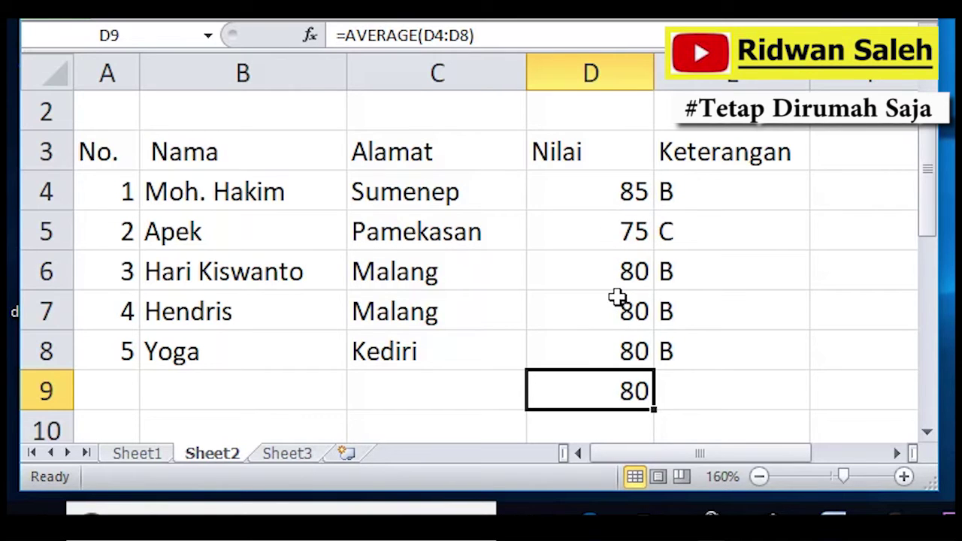
Replace D9's formula with =SUM(D4:D8), totalling the scores to 400.
key("Delete")
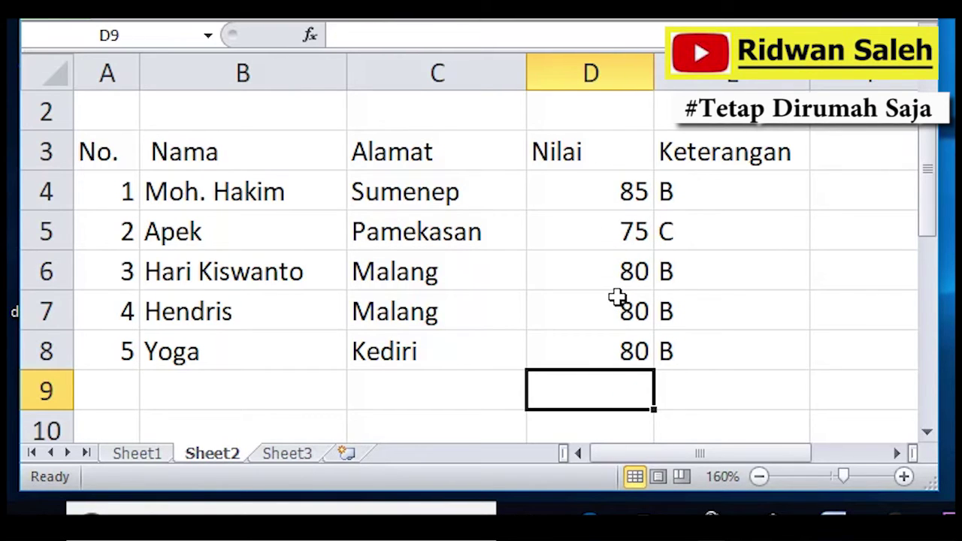
type("=")
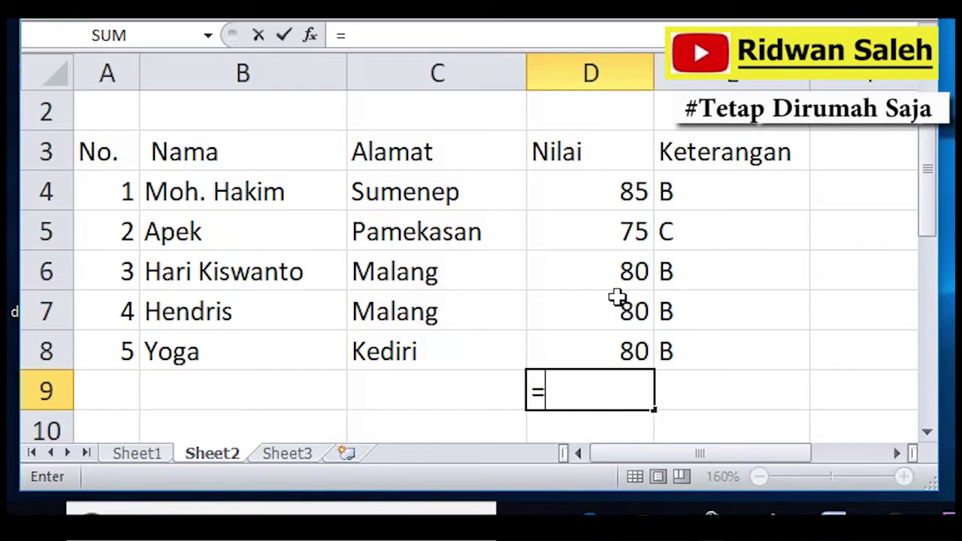
type("sum")
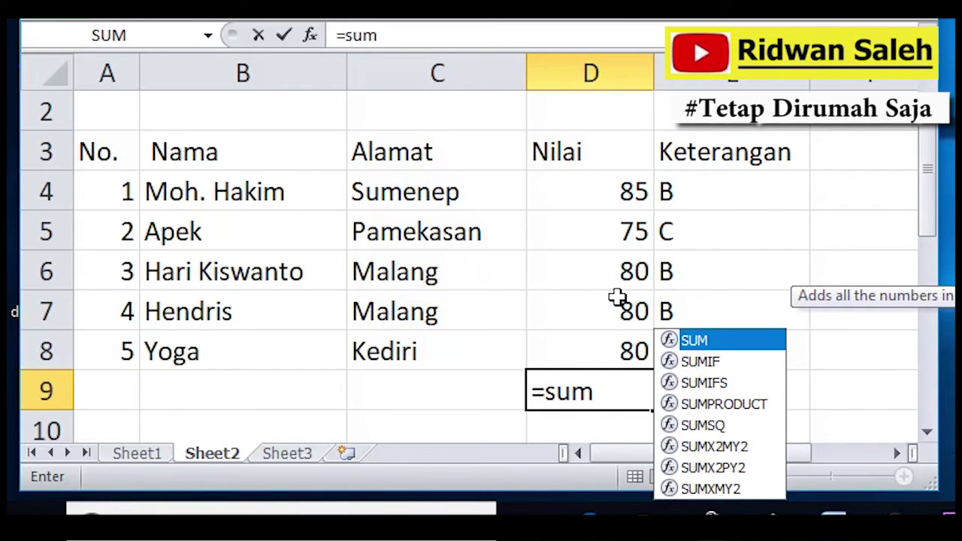
type("(")
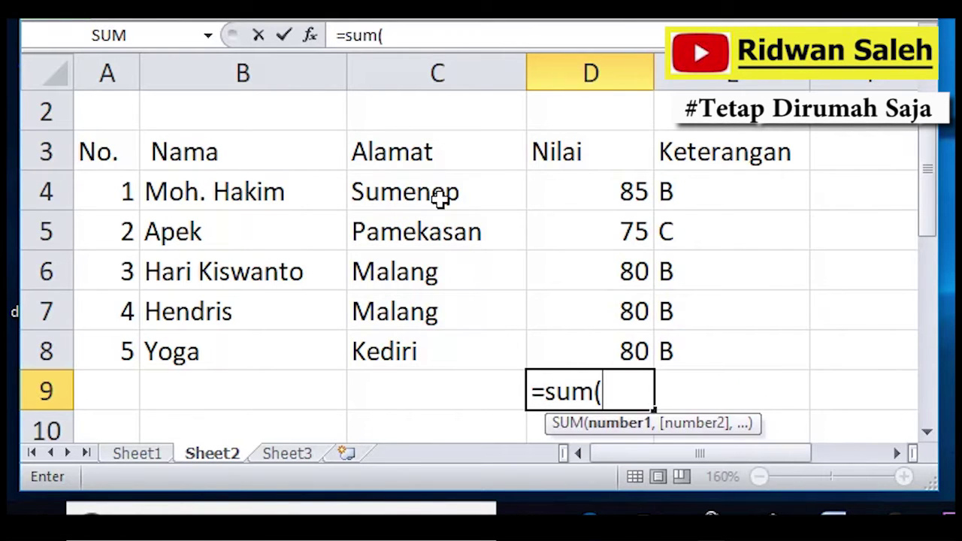
left_click_drag(623, 193, 624, 348)
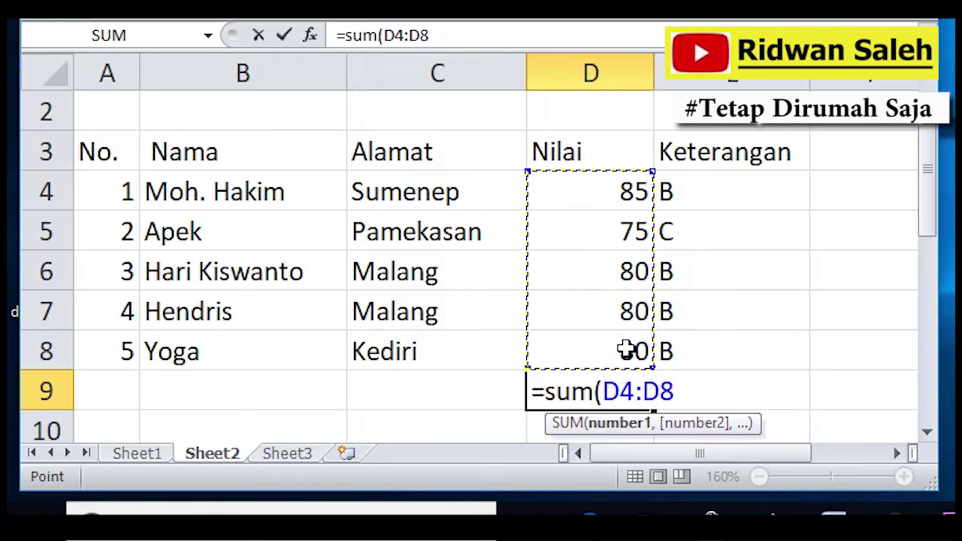
key("Return")
Change D9's formula to =AVERAGE(D4:D8), giving an average of 80.
left_click(623, 348)
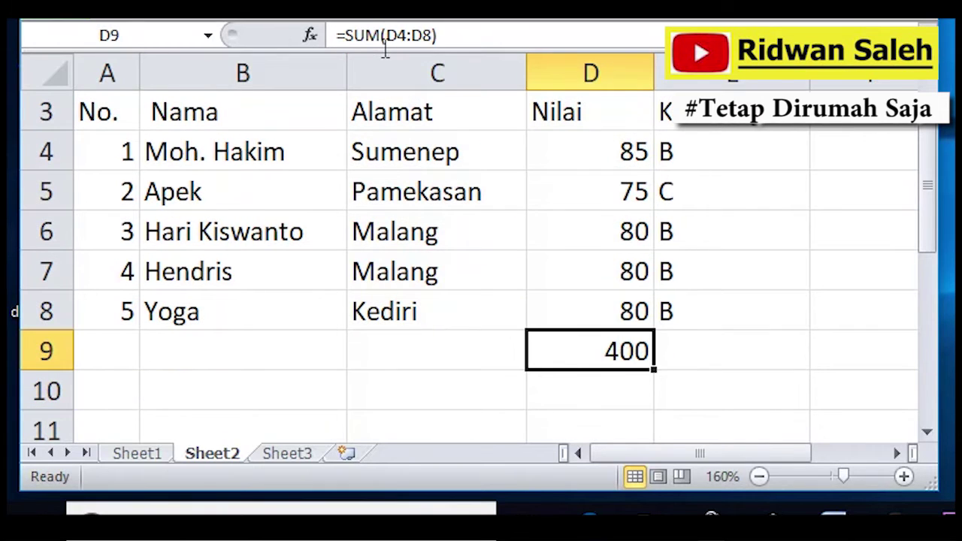
left_click(382, 35)
left_click_drag(382, 35, 345, 35)
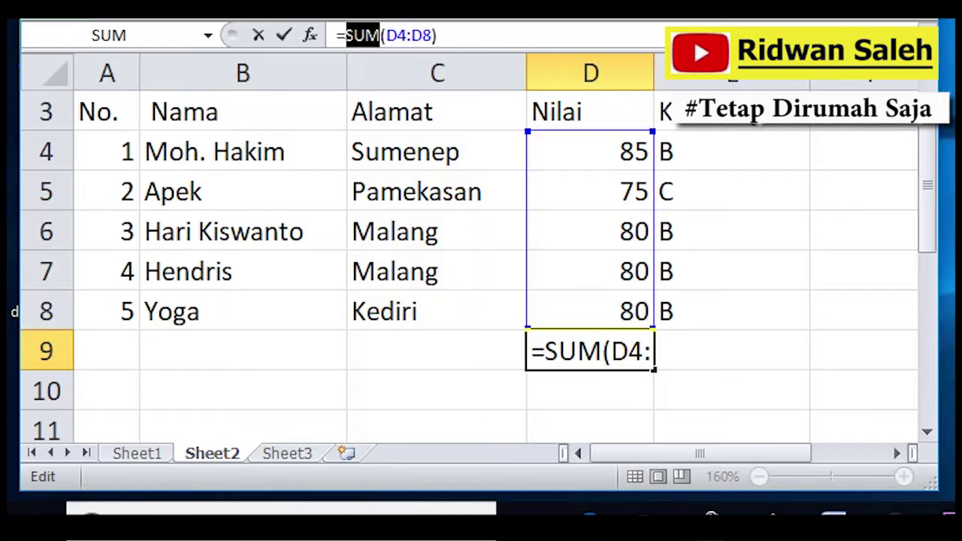
type("aver")
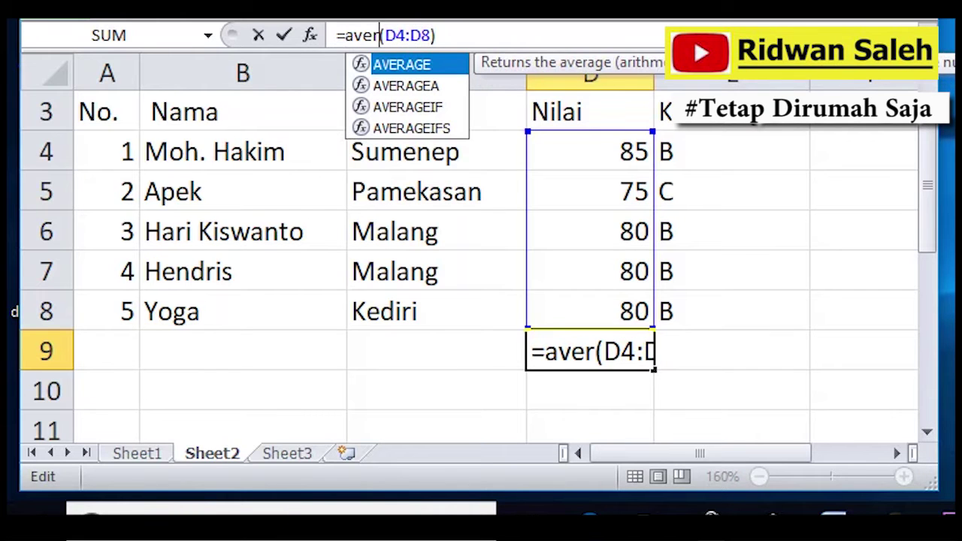
type("age")
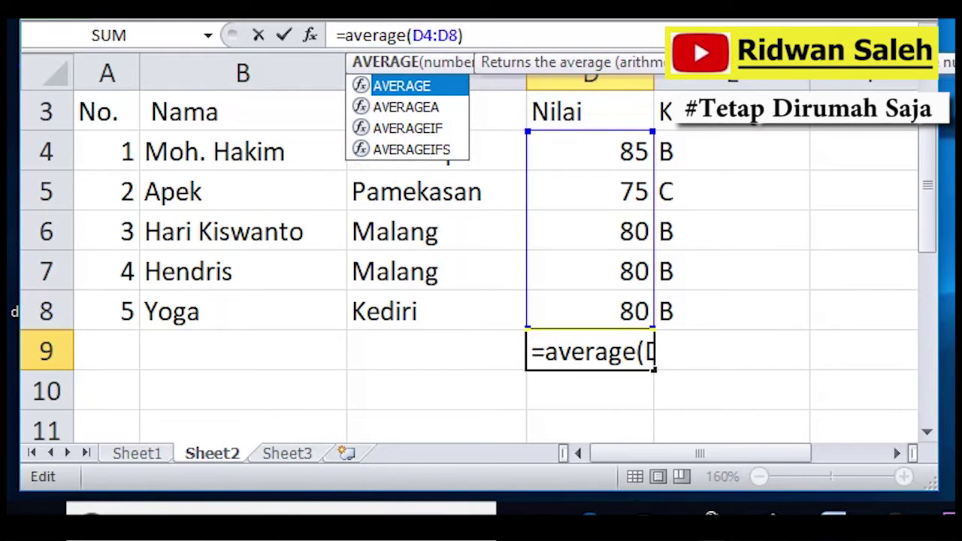
key("Return")
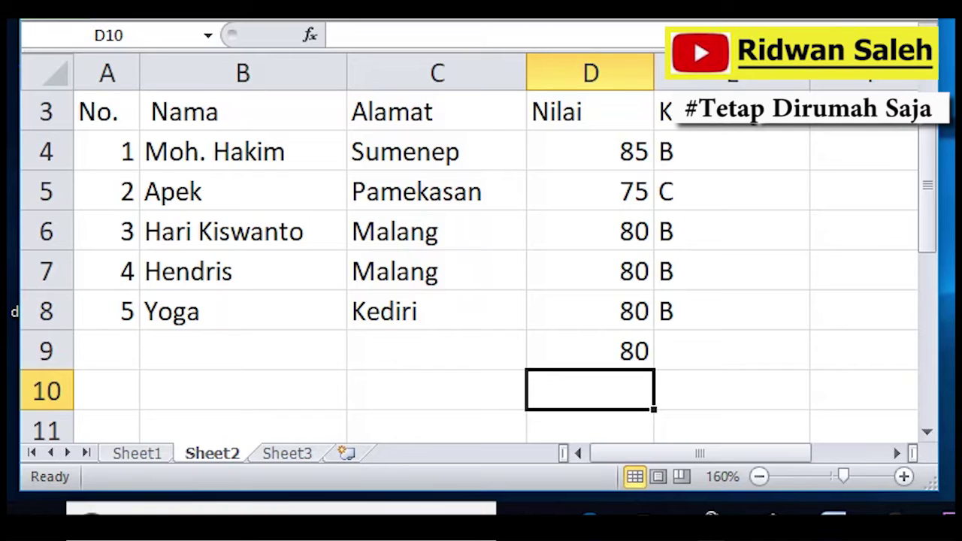
left_click(607, 340)
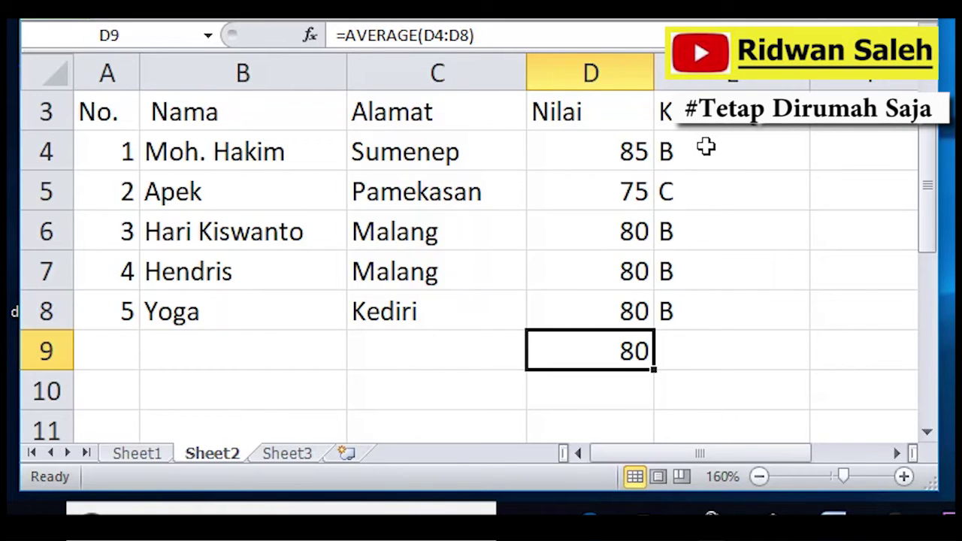
left_click(706, 147)
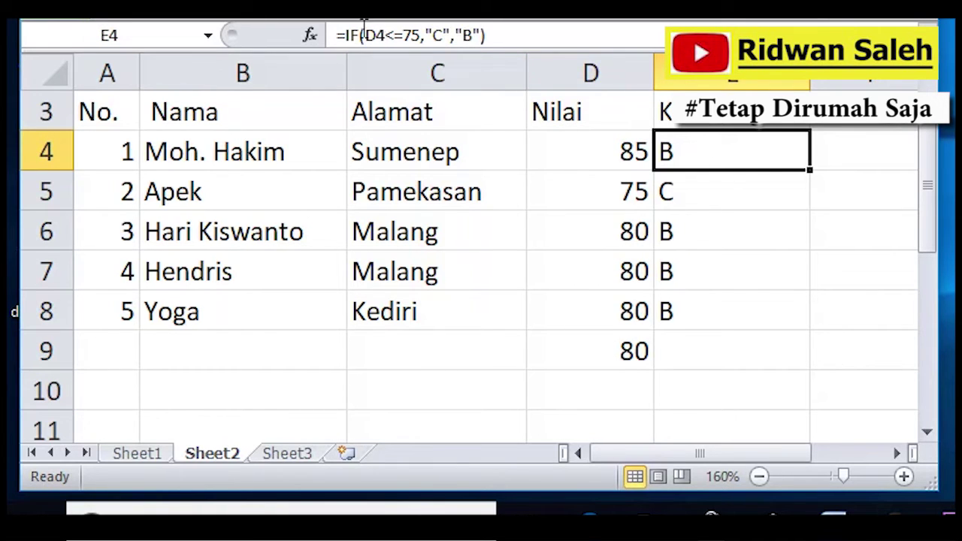
left_click(336, 34)
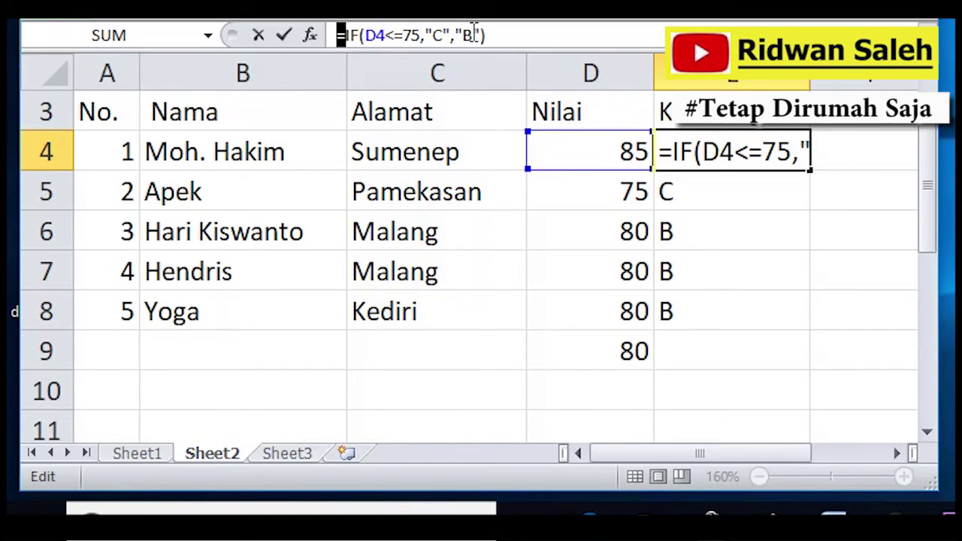
key("Return")
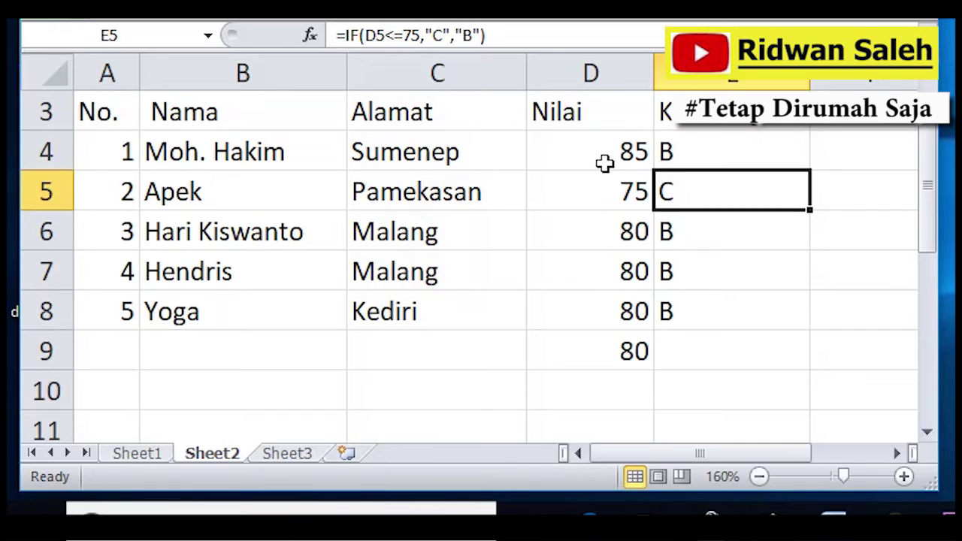
left_click(607, 159)
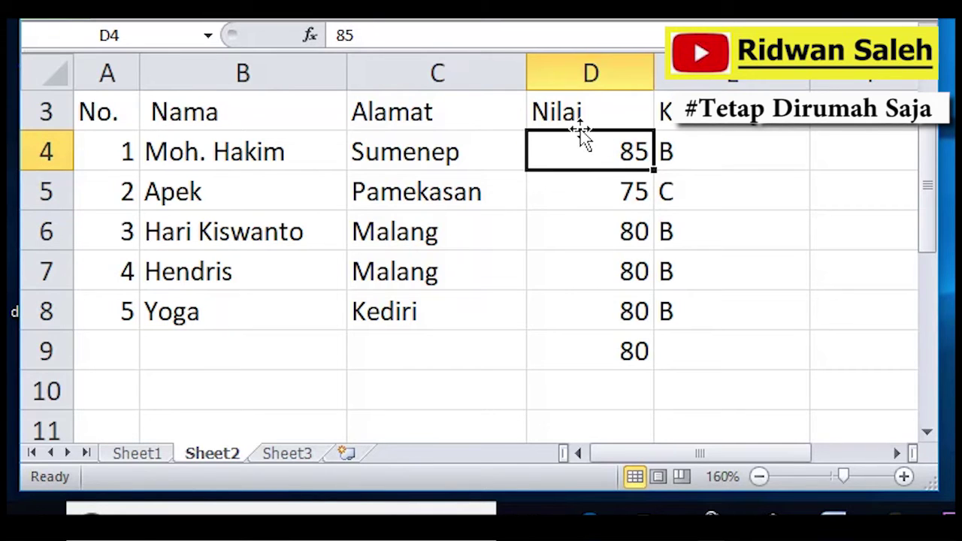
Change the D4 score to 70 and check the IF grades in E4 through E7.
type("70")
key("Return")
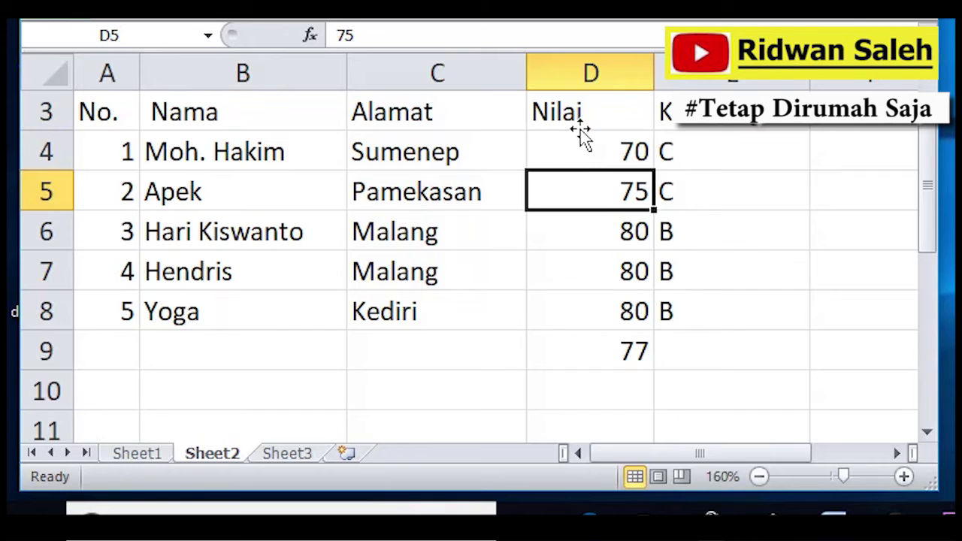
left_click(684, 155)
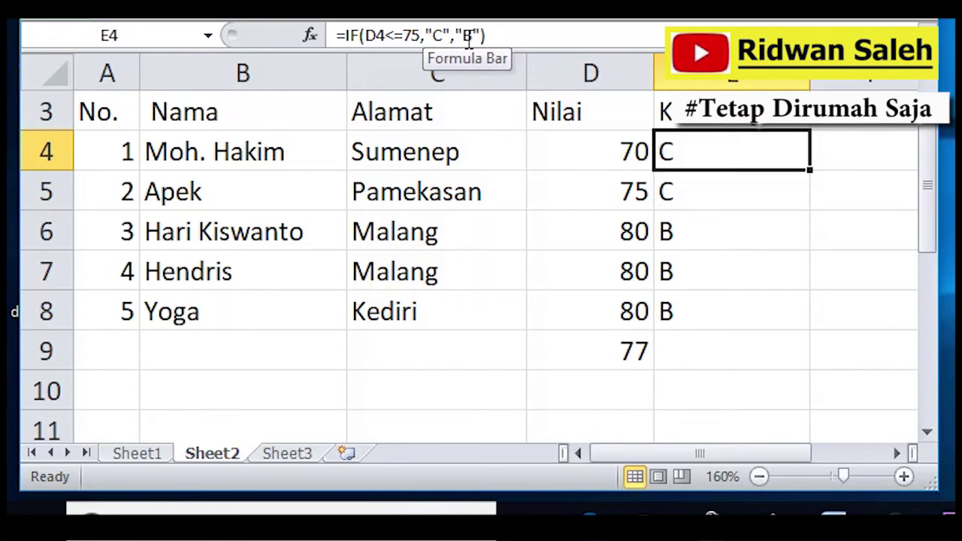
left_click(674, 188)
left_click(684, 237)
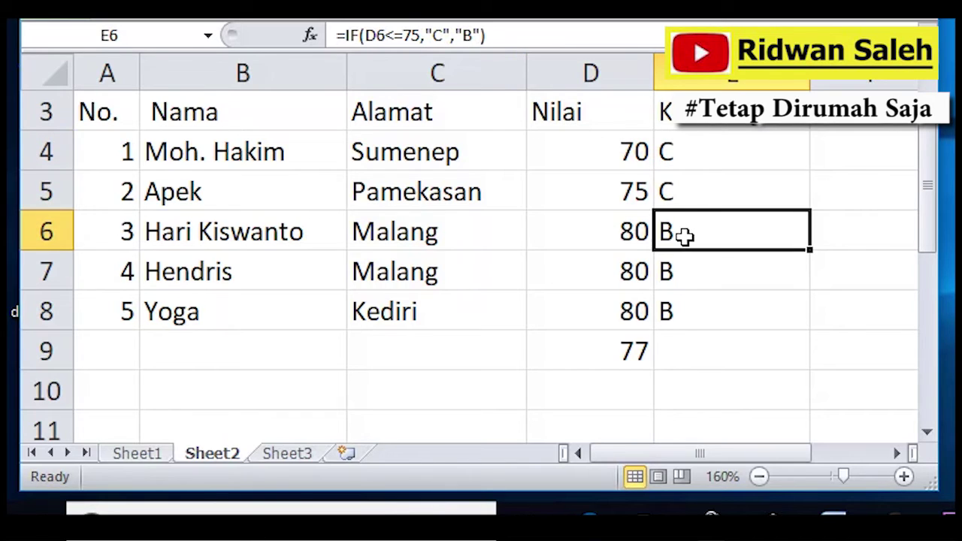
left_click(693, 265)
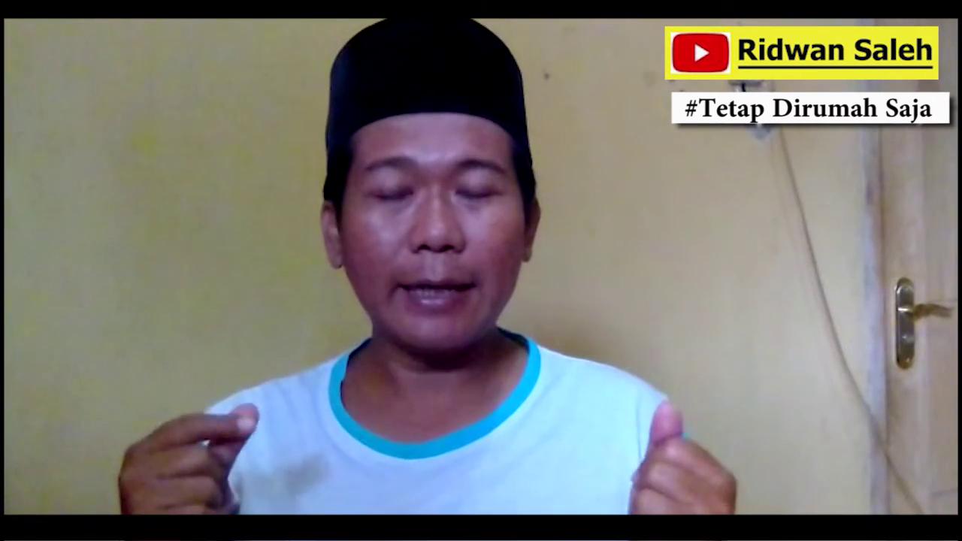